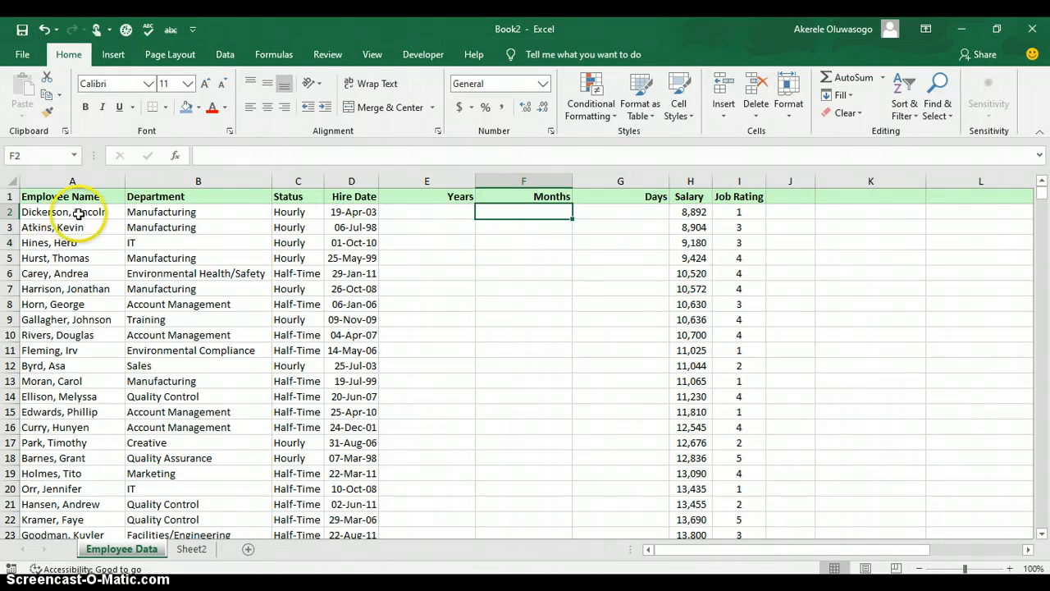
click(174, 199)
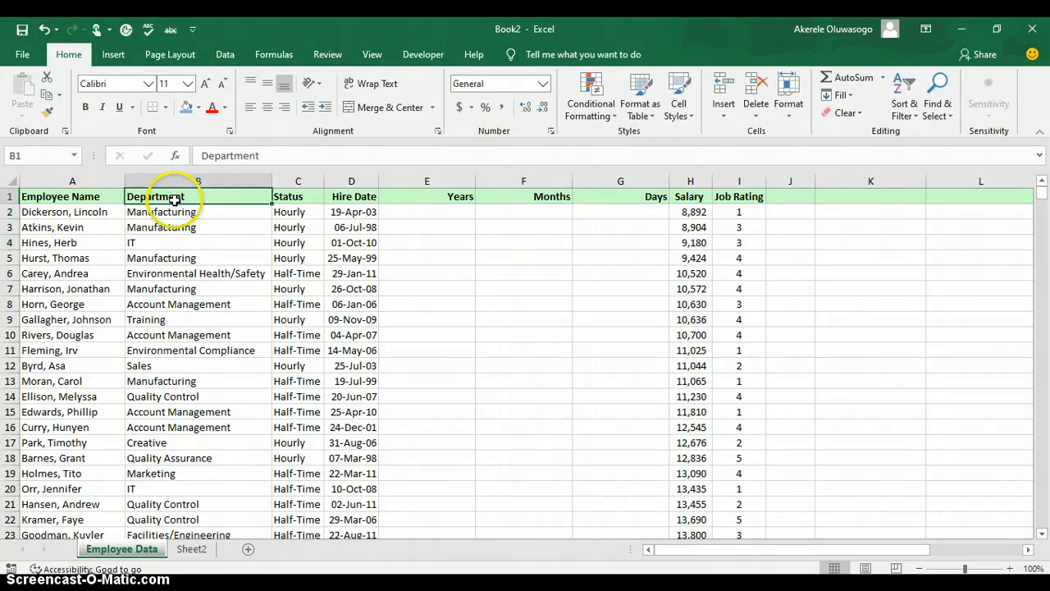
click(285, 197)
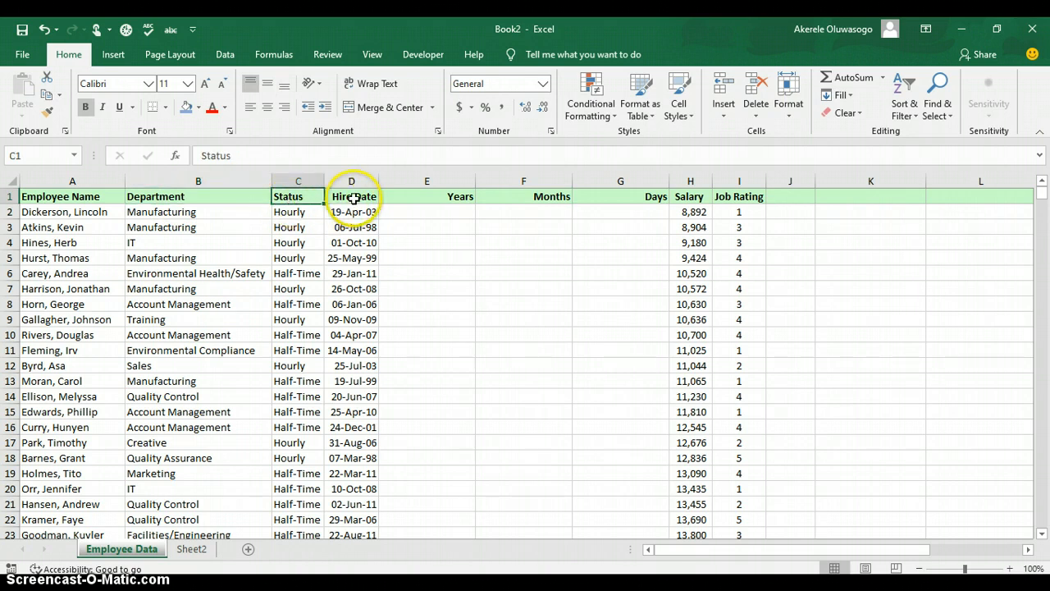
click(353, 199)
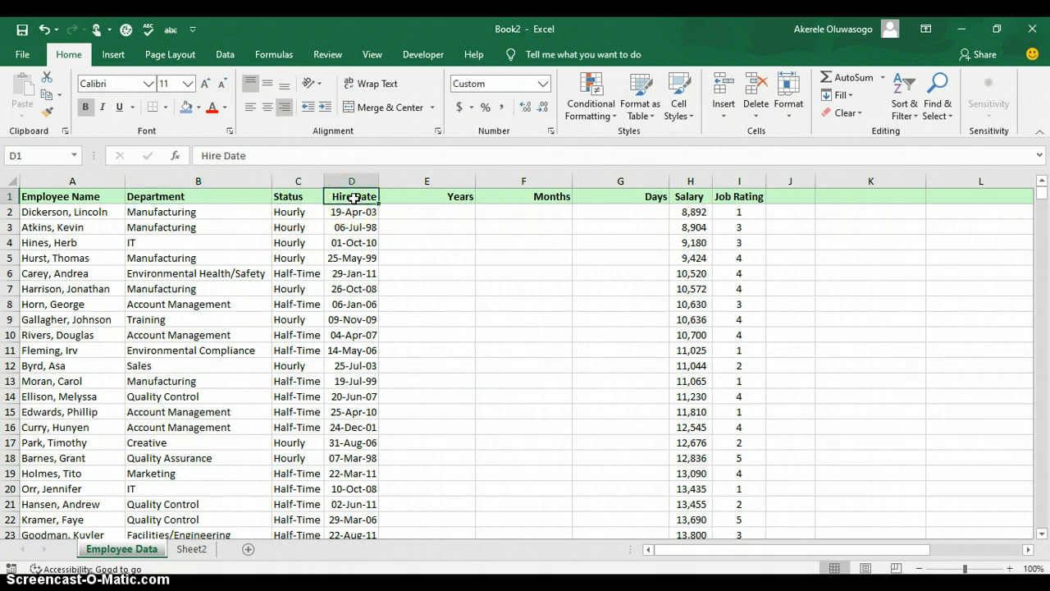
click(430, 212)
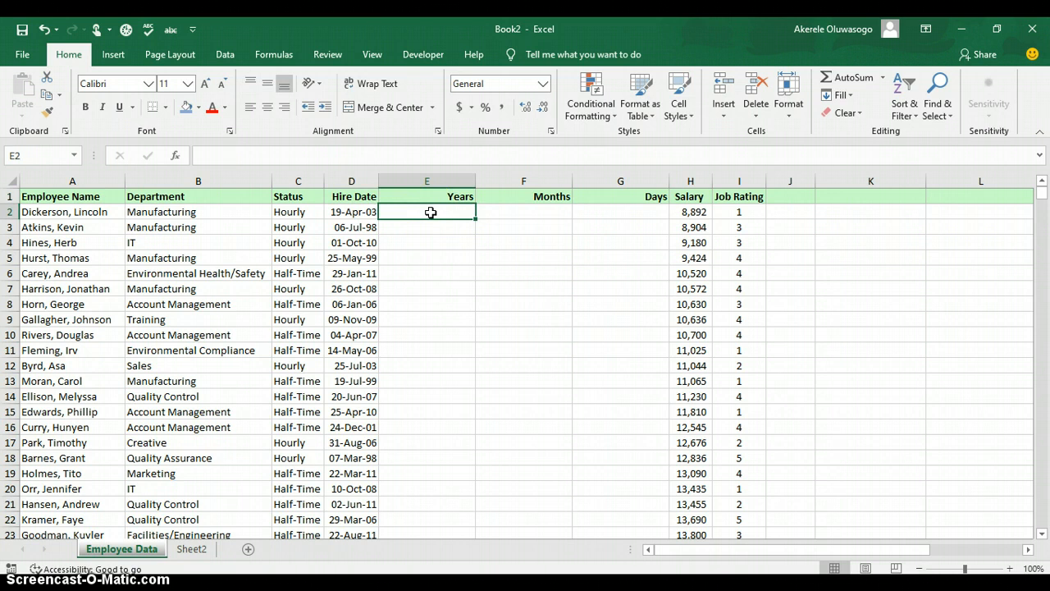
click(517, 212)
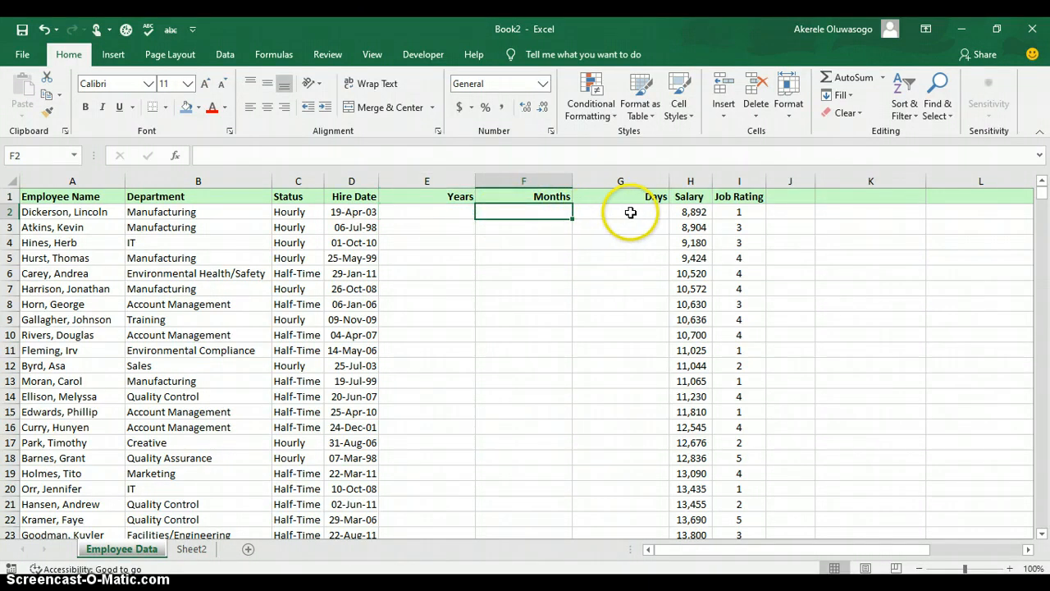
click(630, 213)
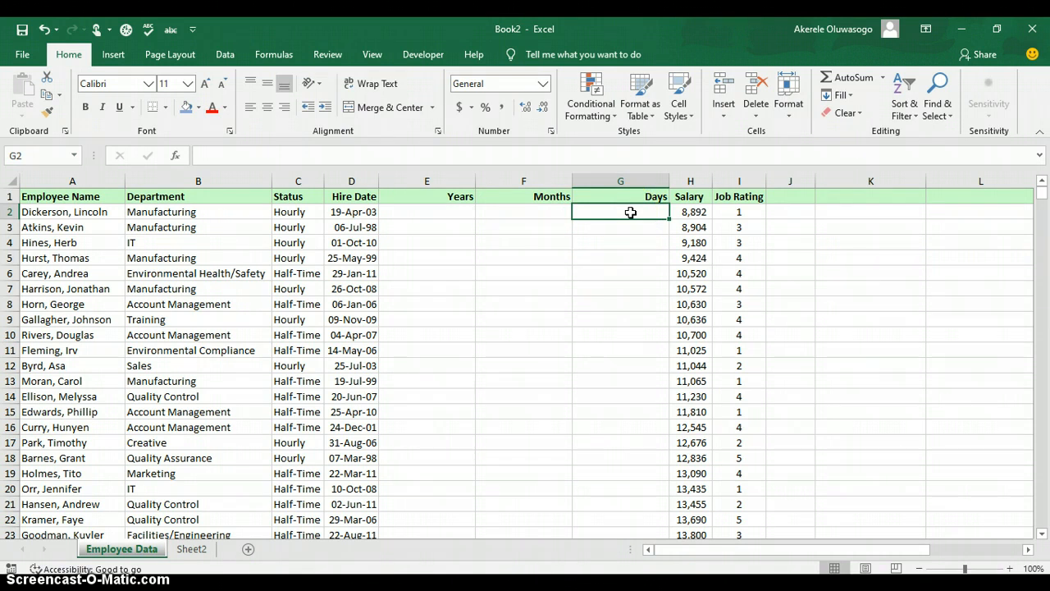
Step: Calculate each employee's full years since the hire date by entering =DATEDIF(D2,TODAY(),"Y") in E2 and filling it down the Years column
click(454, 212)
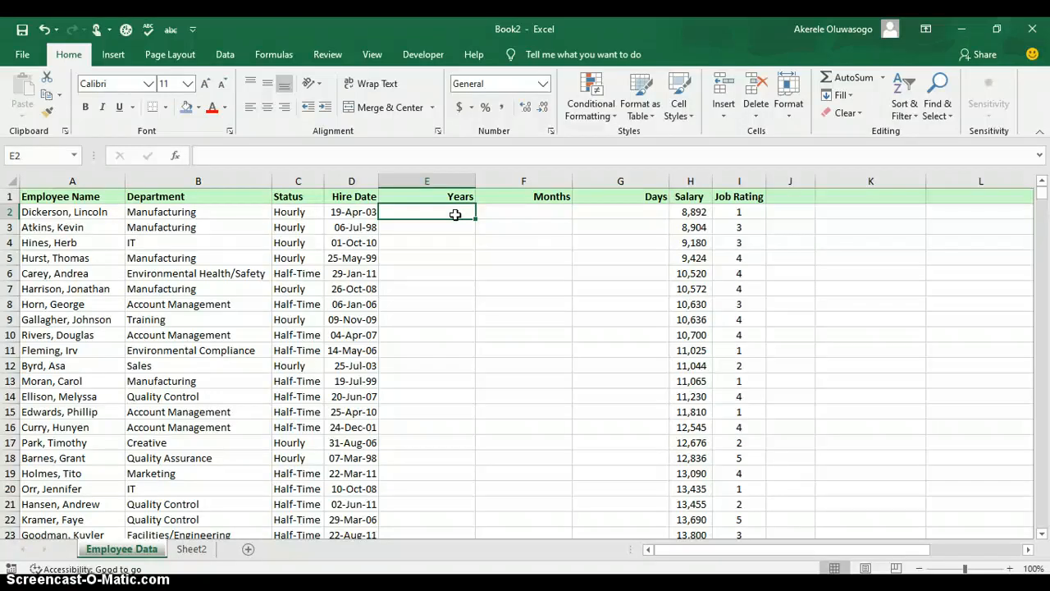
text(=dat)
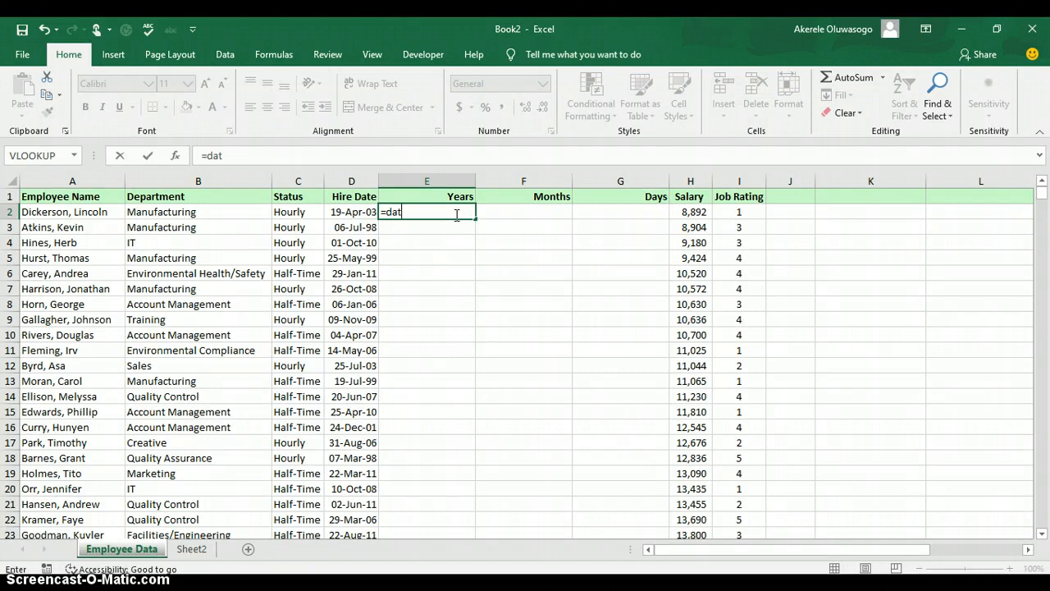
text(ed)
text(if()
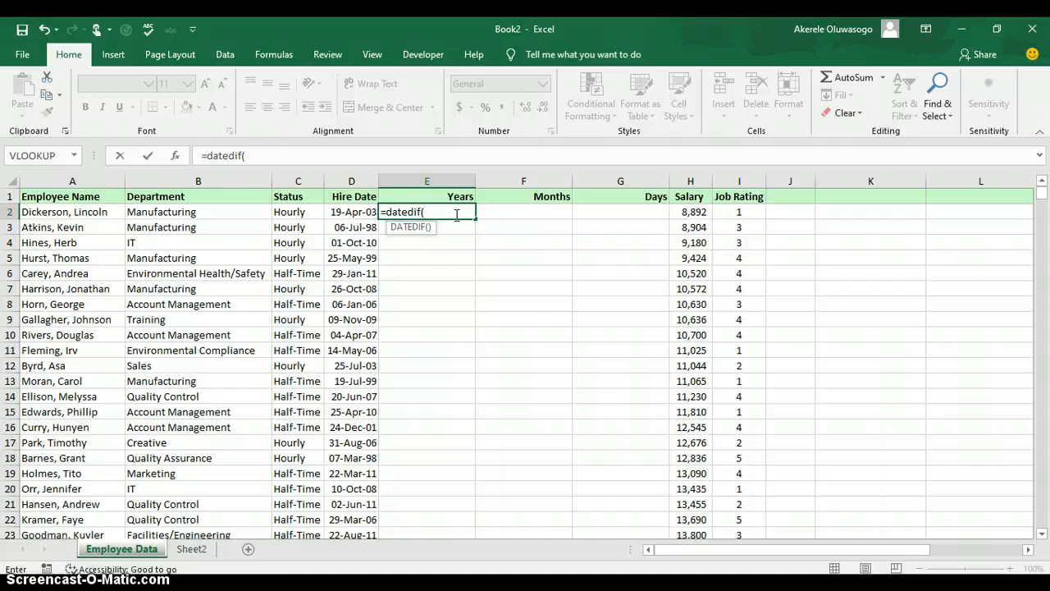
click(355, 211)
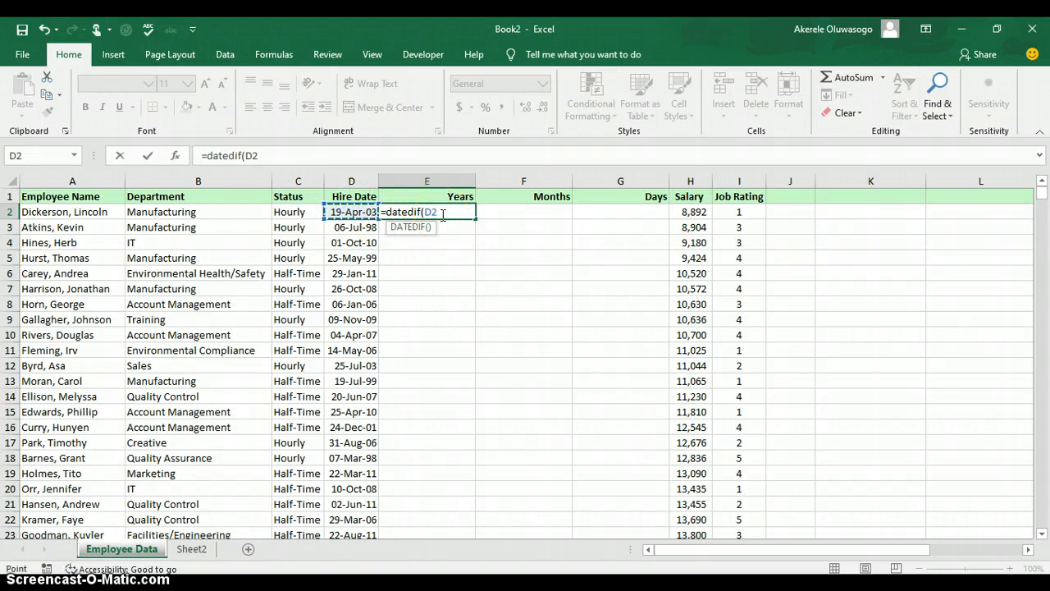
text(,)
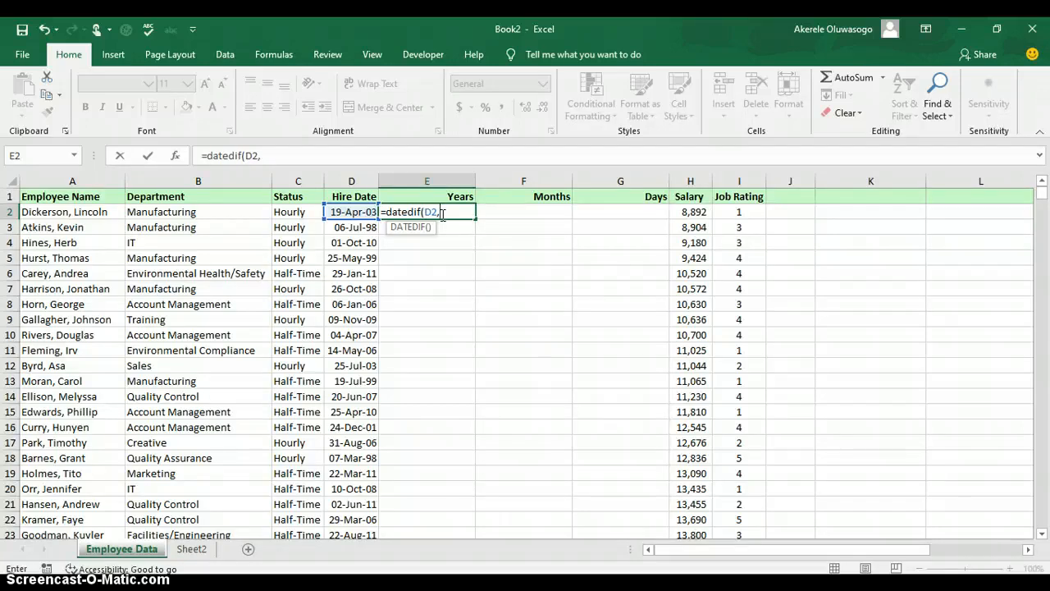
text(t)
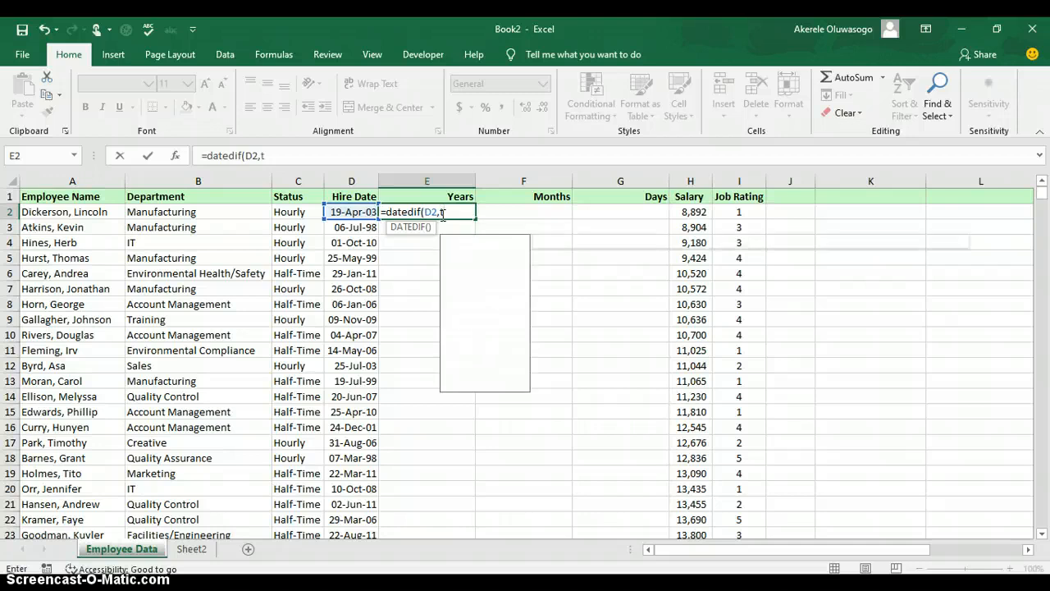
text(oday)
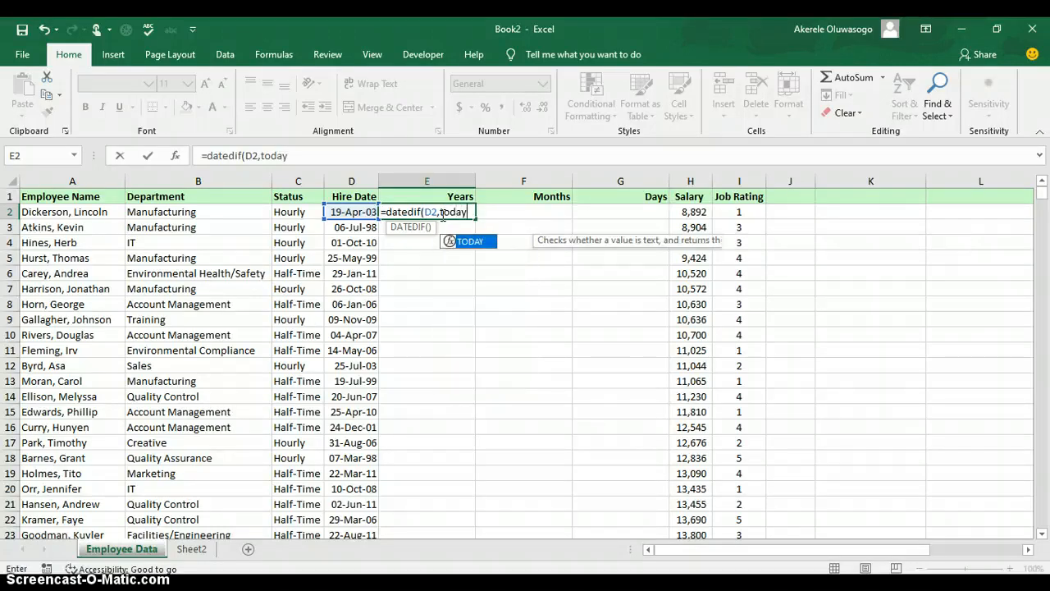
double_click(474, 242)
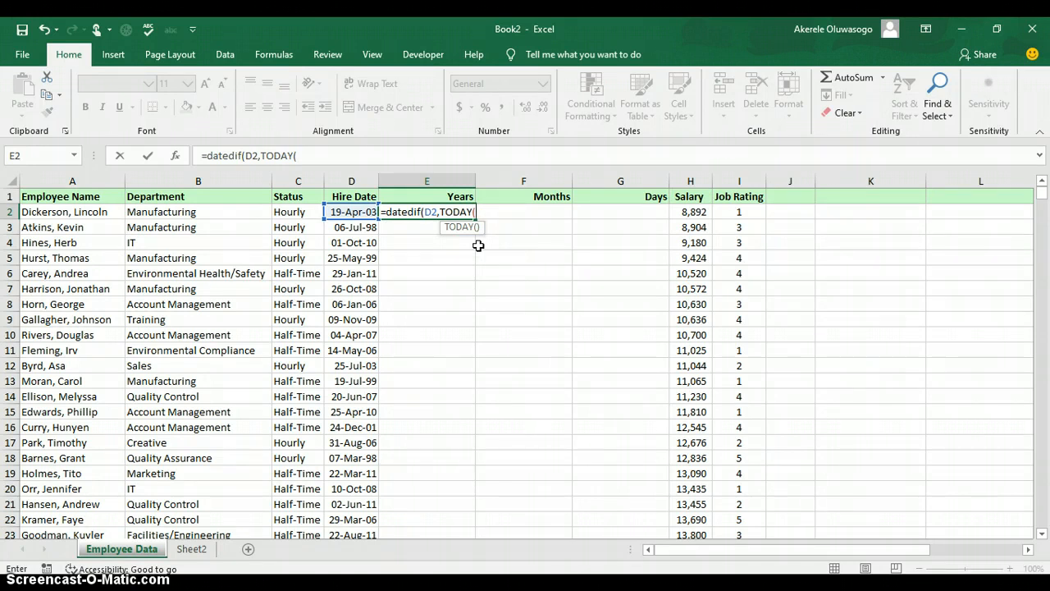
text())
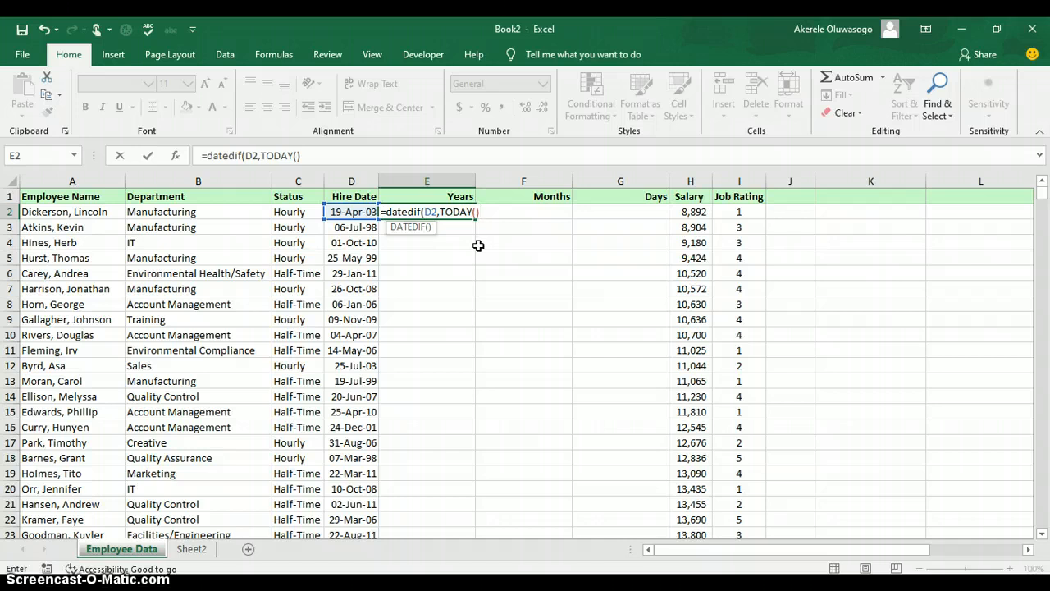
text(,)
text("Y")
key(Return)
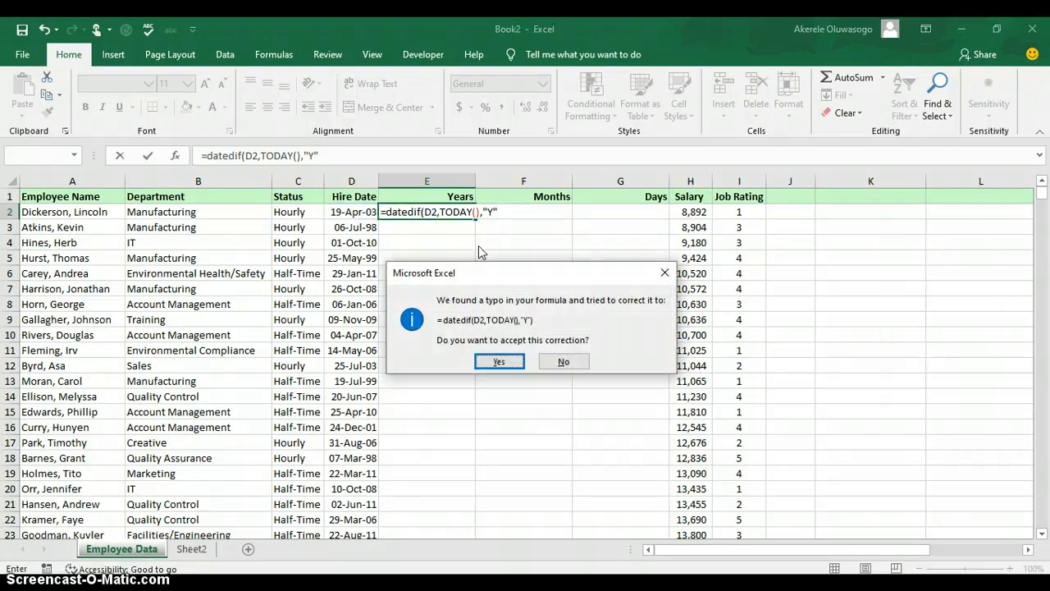
click(493, 362)
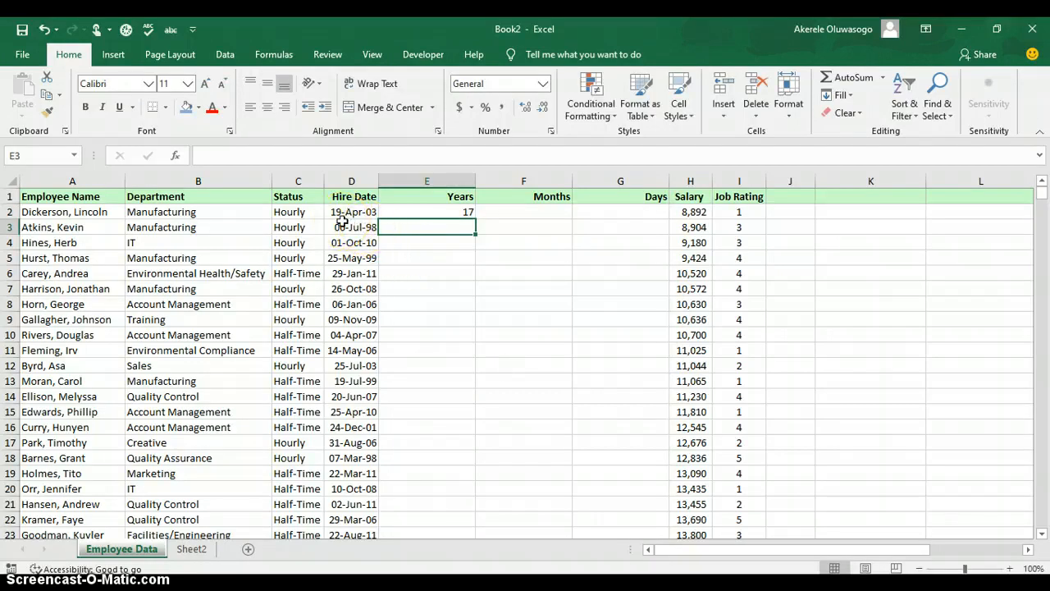
click(444, 213)
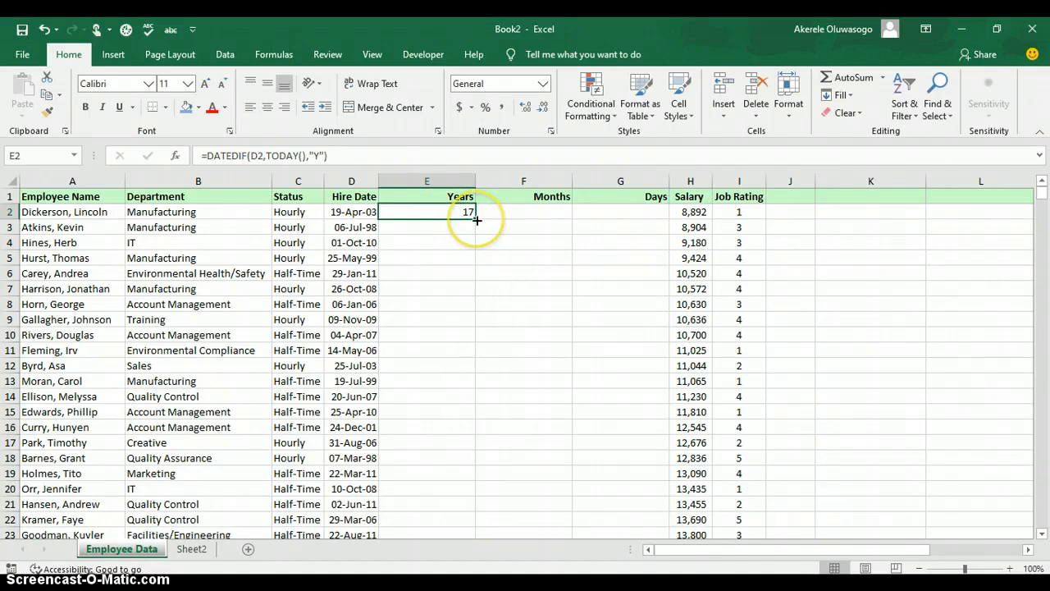
double_click(476, 220)
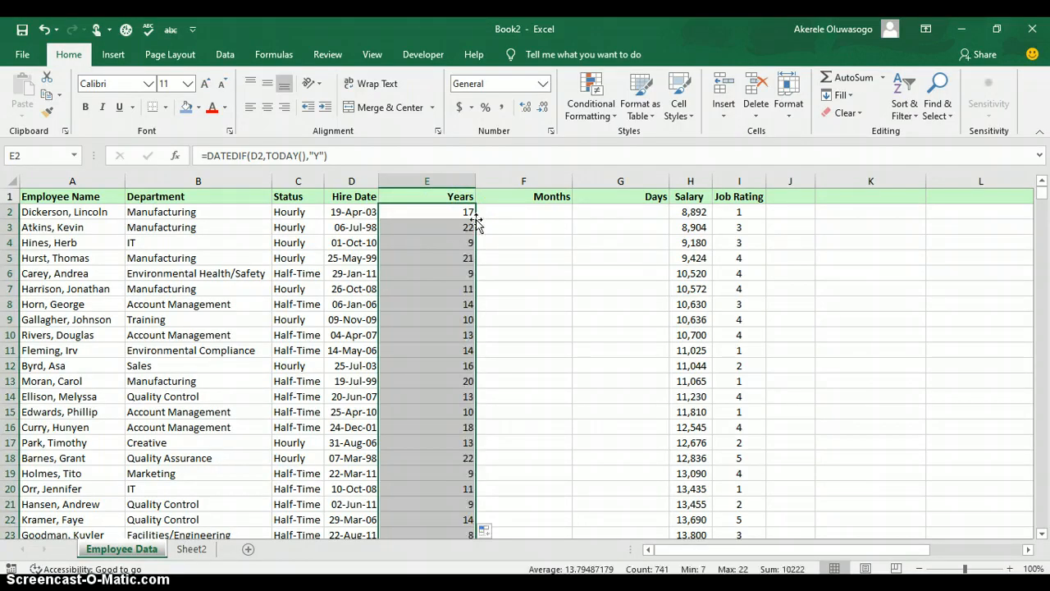
Step: Calculate each employee's full months since the hire date by entering =DATEDIF(D2,TODAY(),"M") in F2 and filling it down the Months column
click(514, 217)
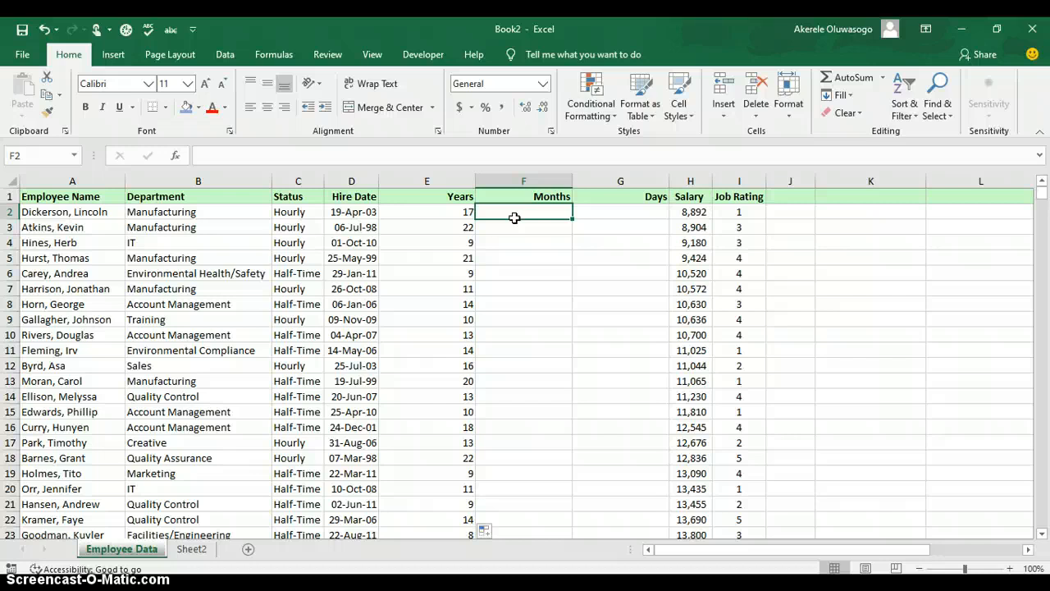
text(=)
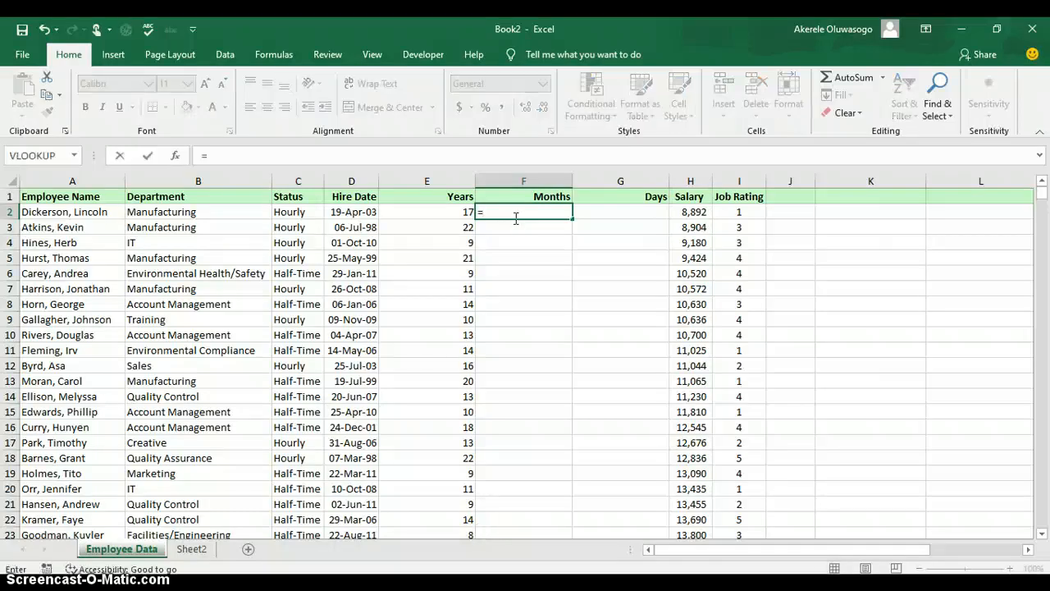
text(dated)
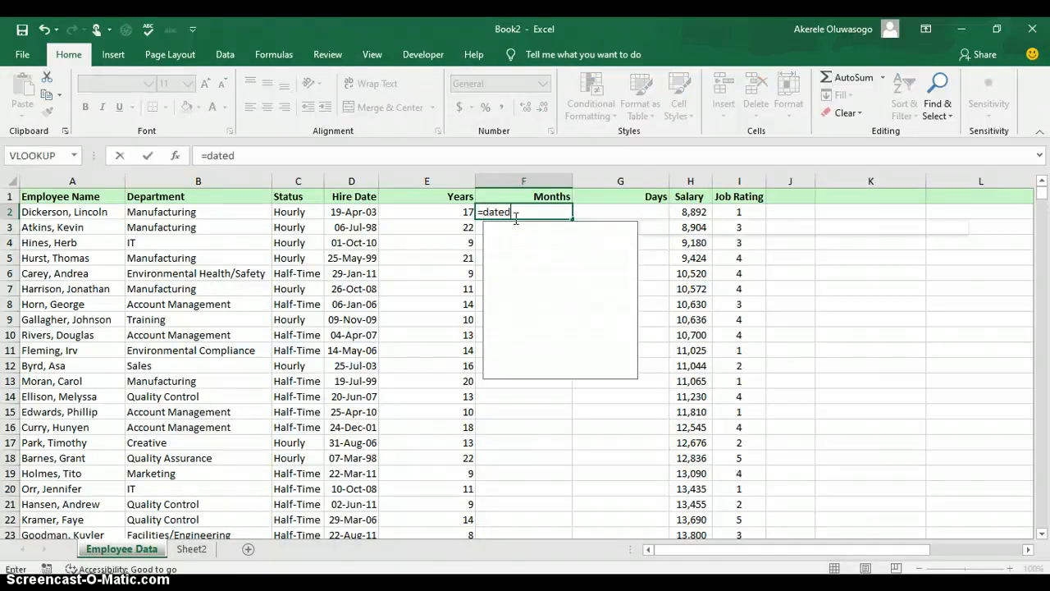
text(if)
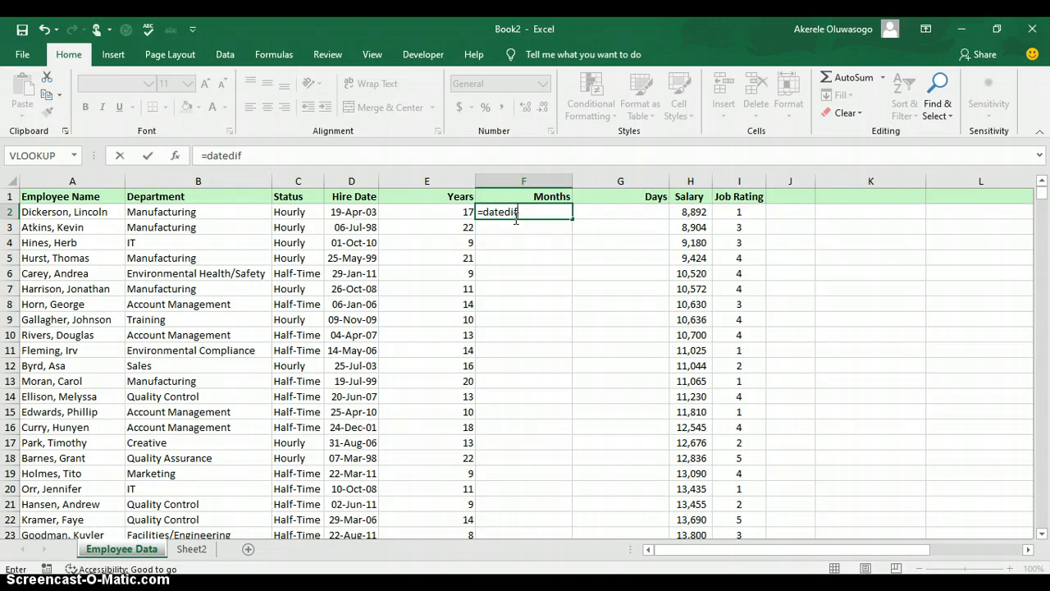
text(()
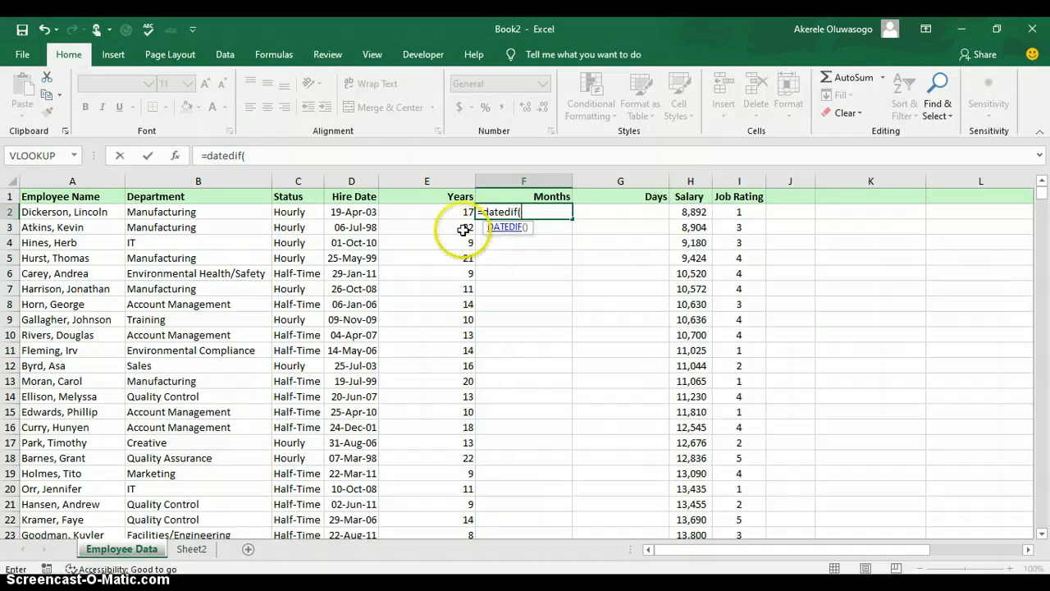
click(353, 212)
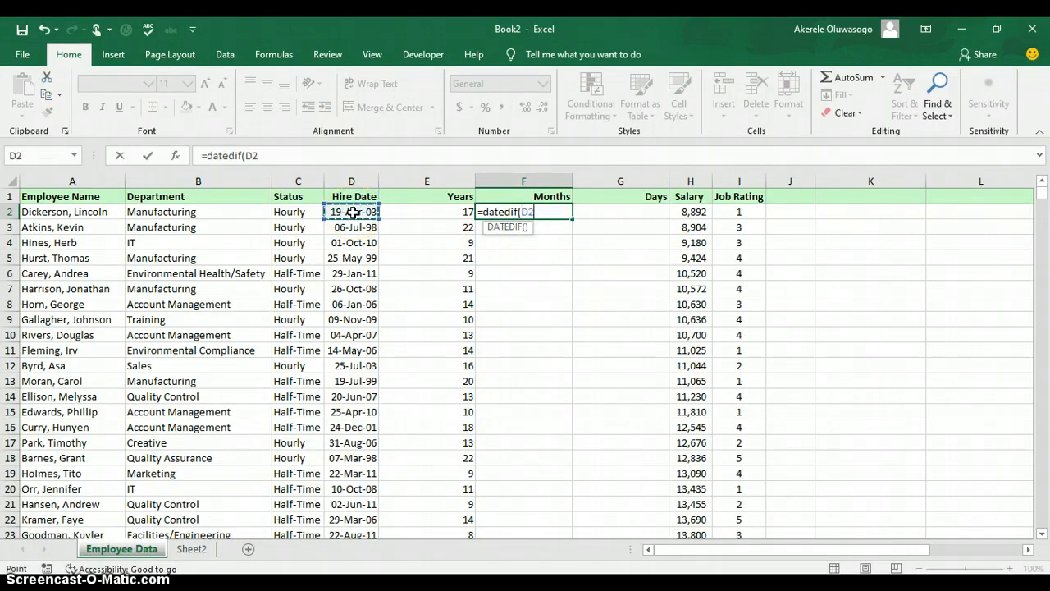
text(,)
text(tod)
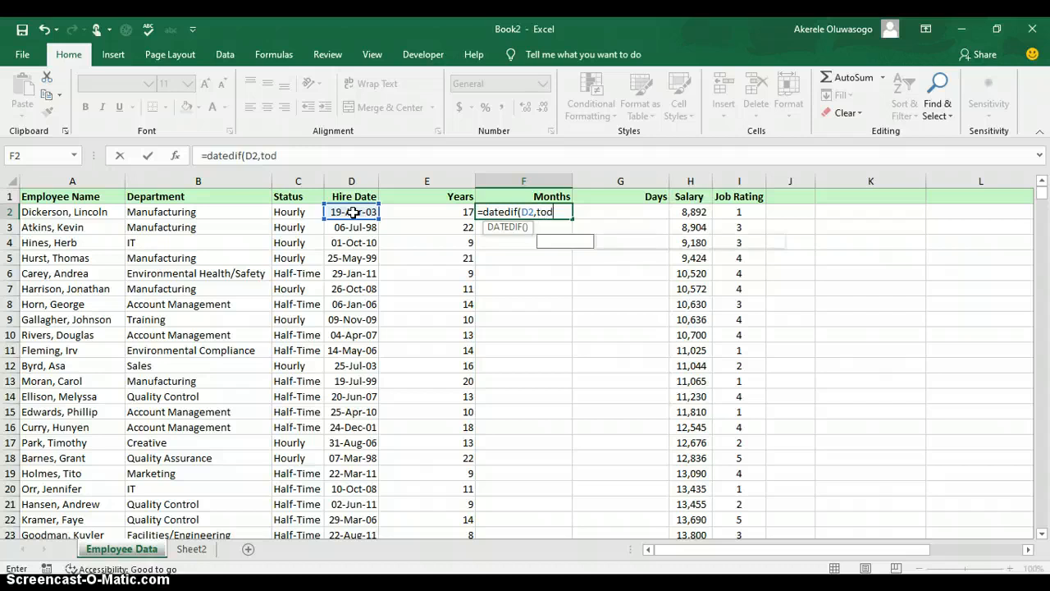
text(ay)
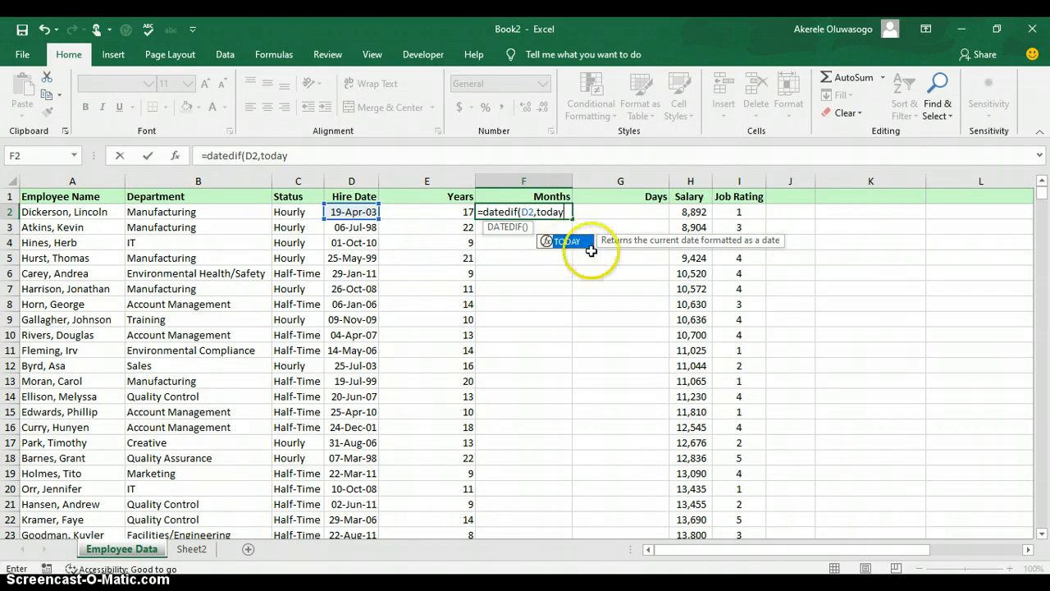
double_click(576, 243)
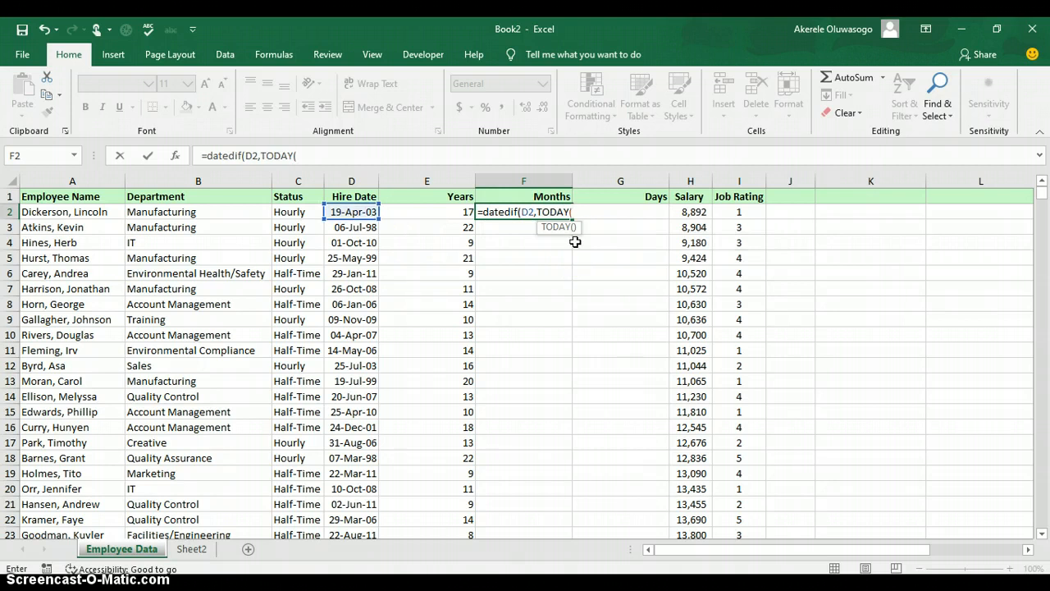
text())
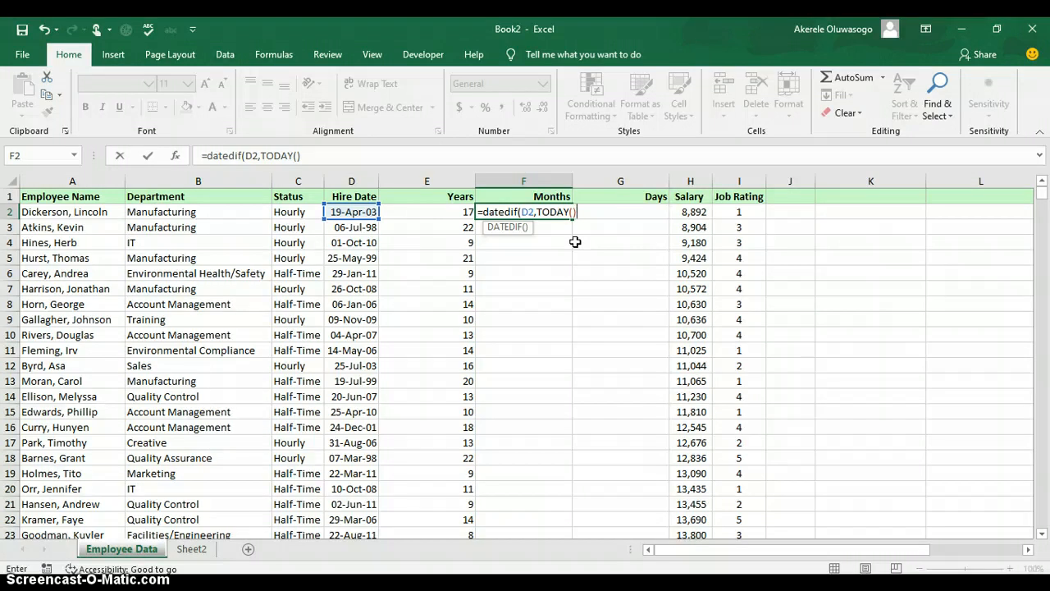
text(,)
text(M)
text())
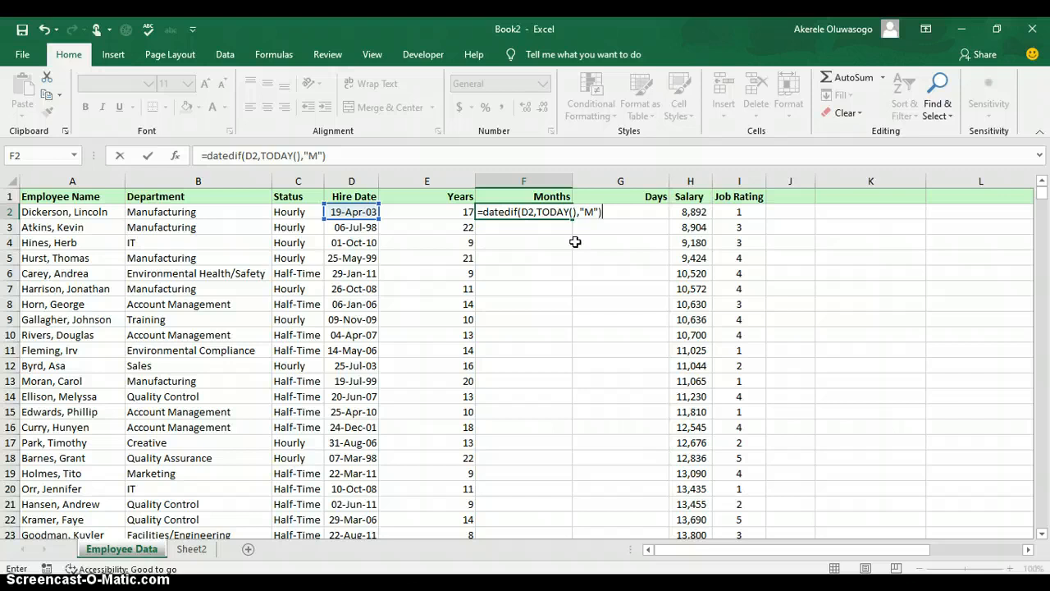
key(Return)
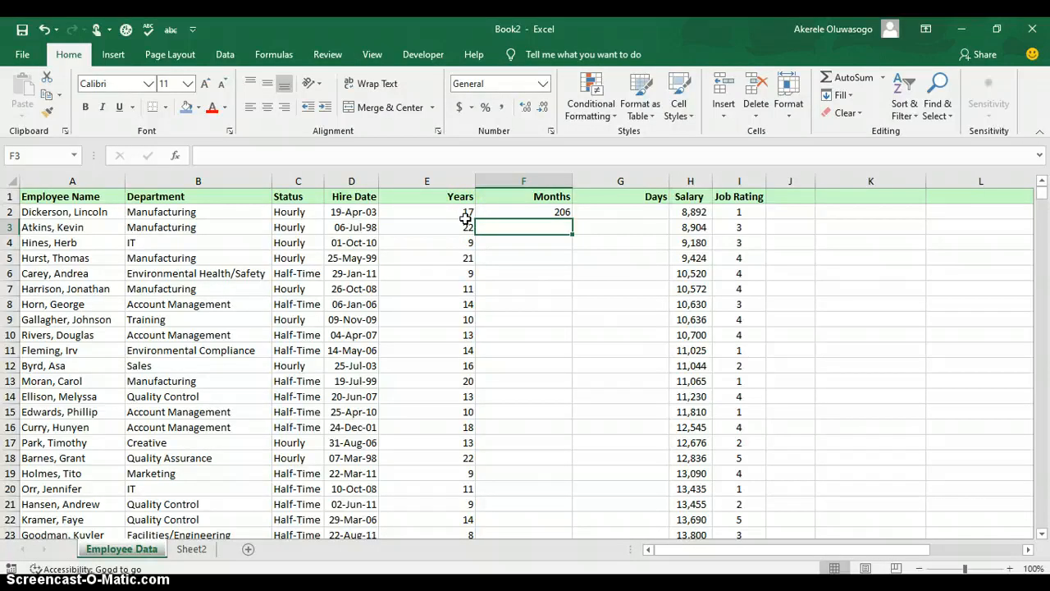
click(531, 208)
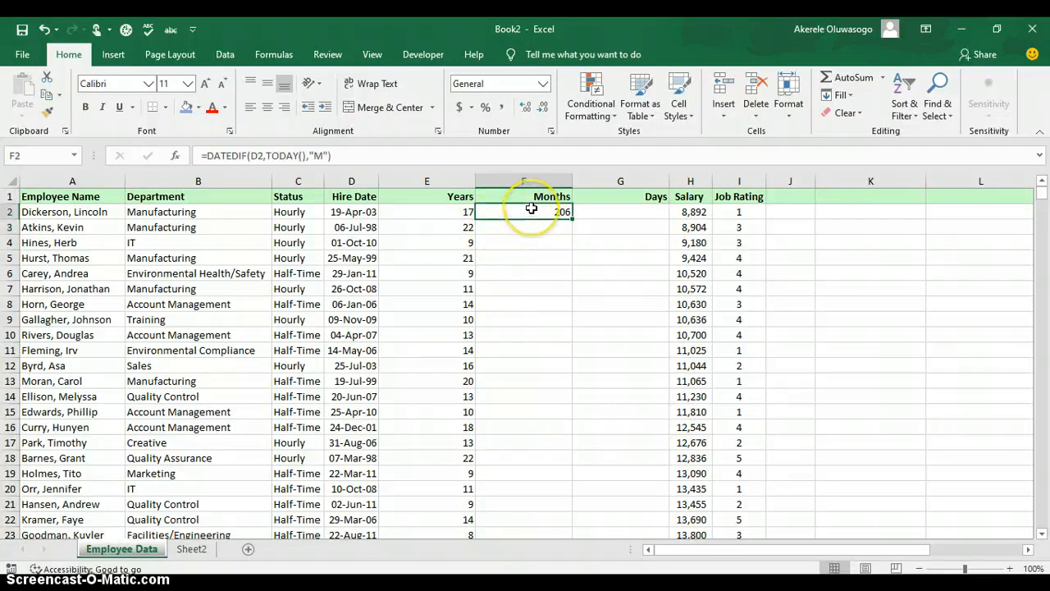
double_click(574, 220)
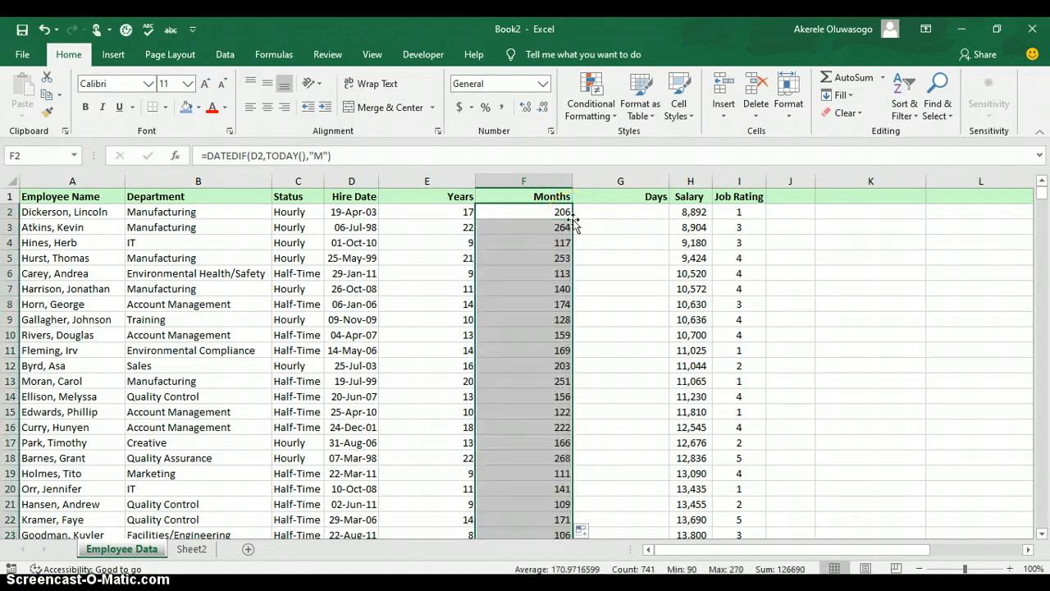
Step: Calculate each employee's total days since the hire date by entering =DATEDIF(D2,TODAY(),"D") in G2 and filling it down the Days column
click(614, 212)
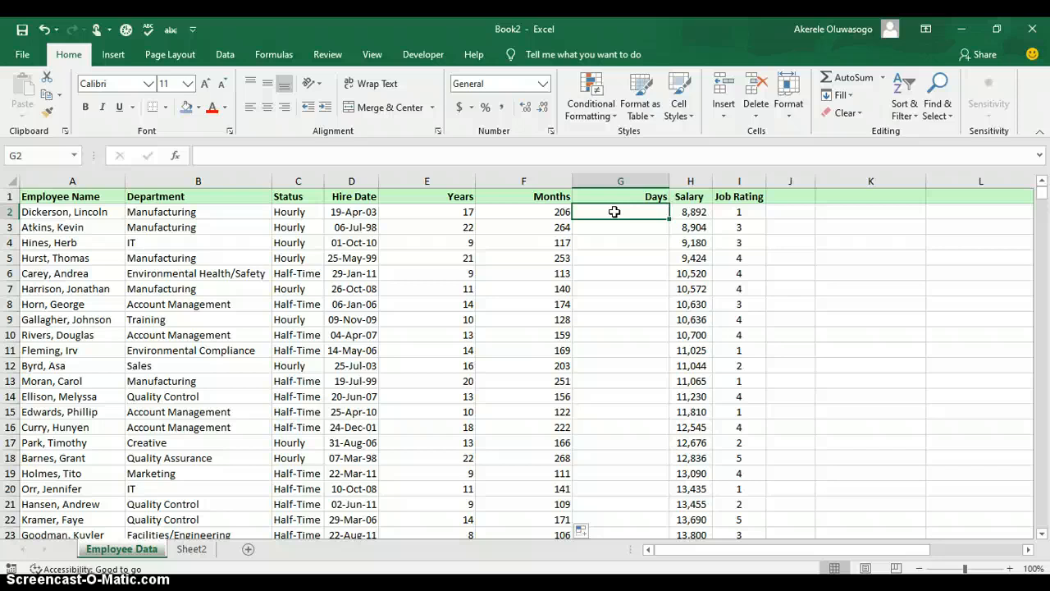
text(=)
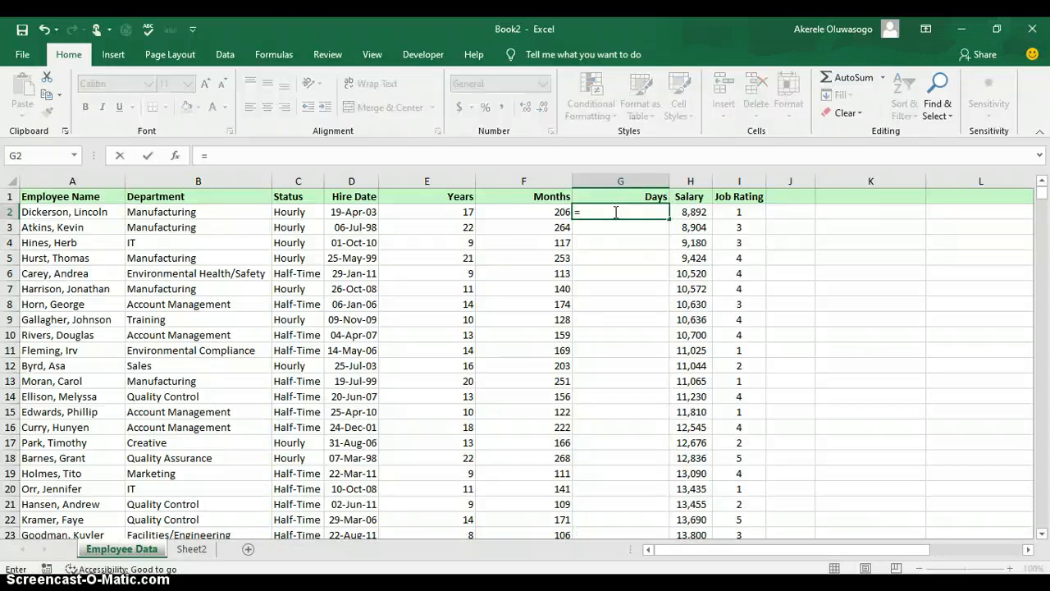
text(datedif)
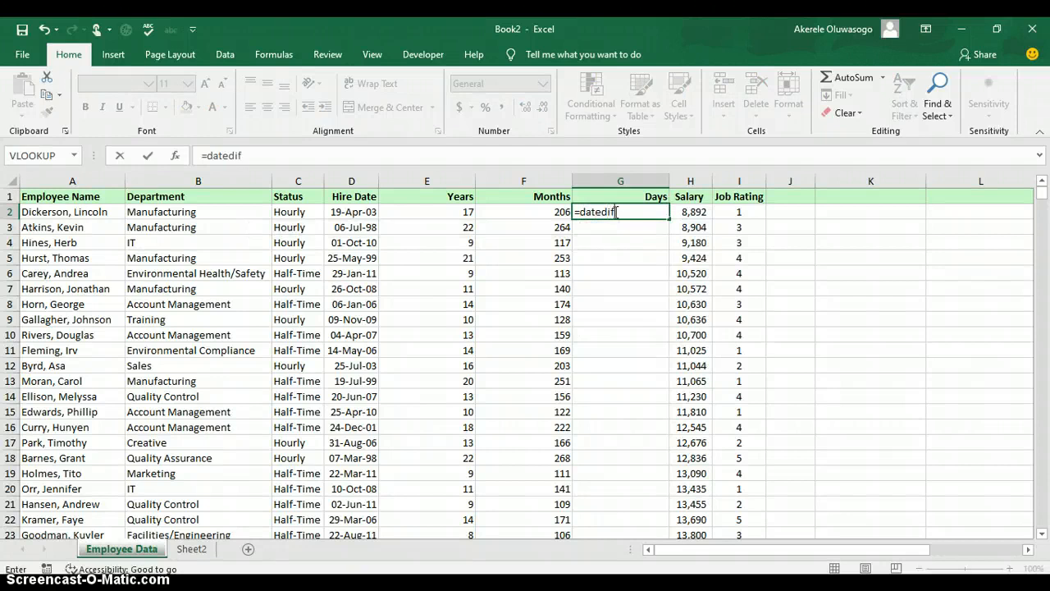
text(()
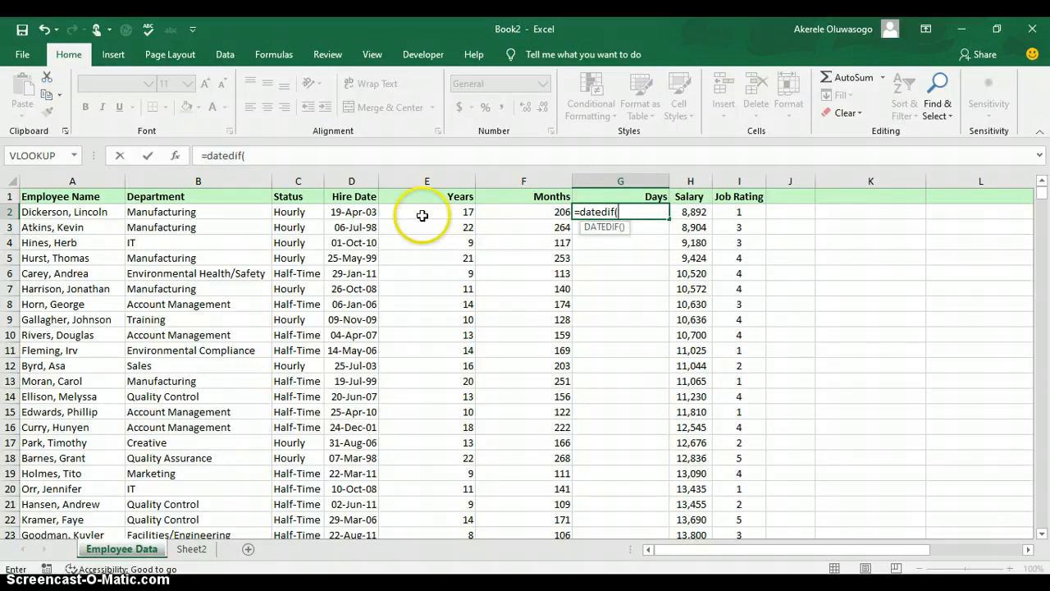
click(361, 213)
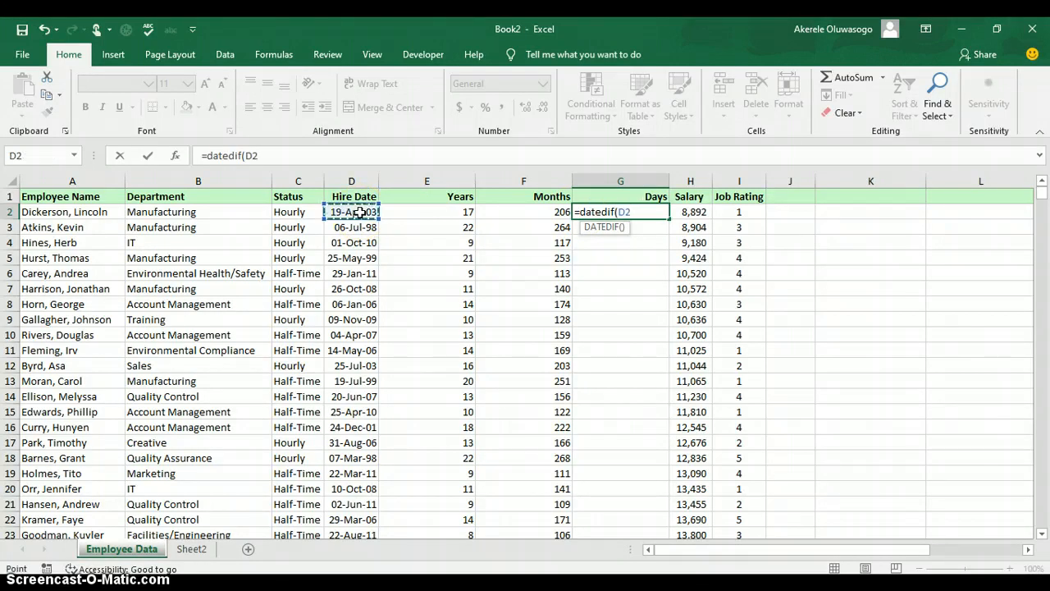
text(,today)
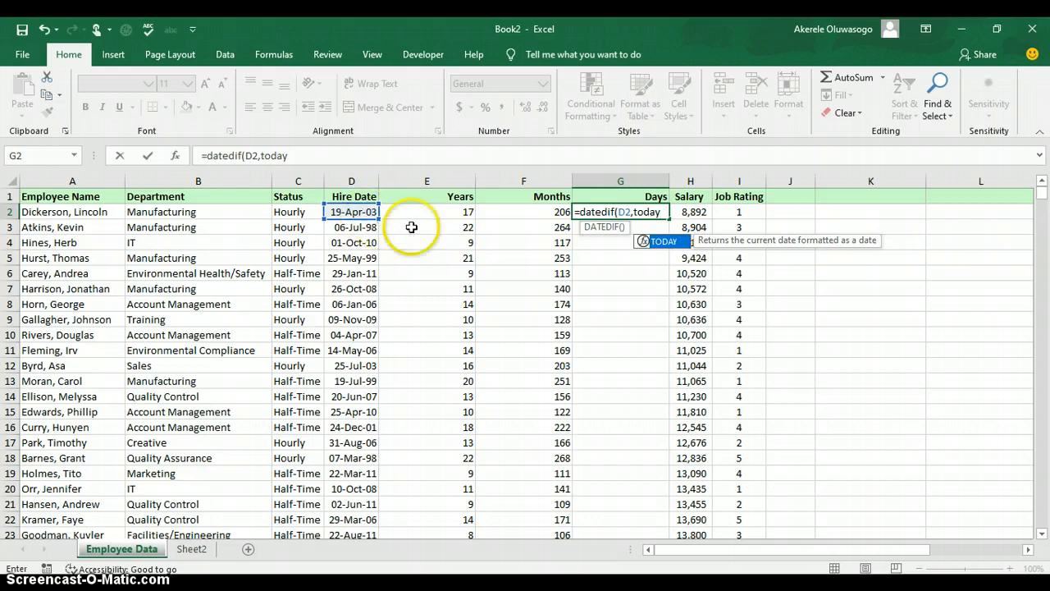
double_click(664, 242)
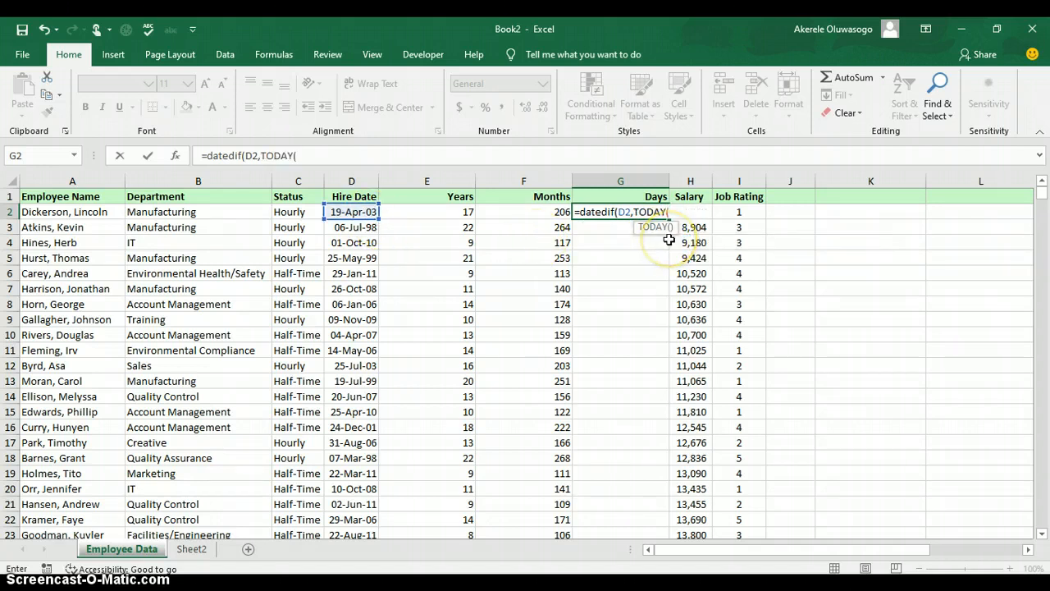
text())
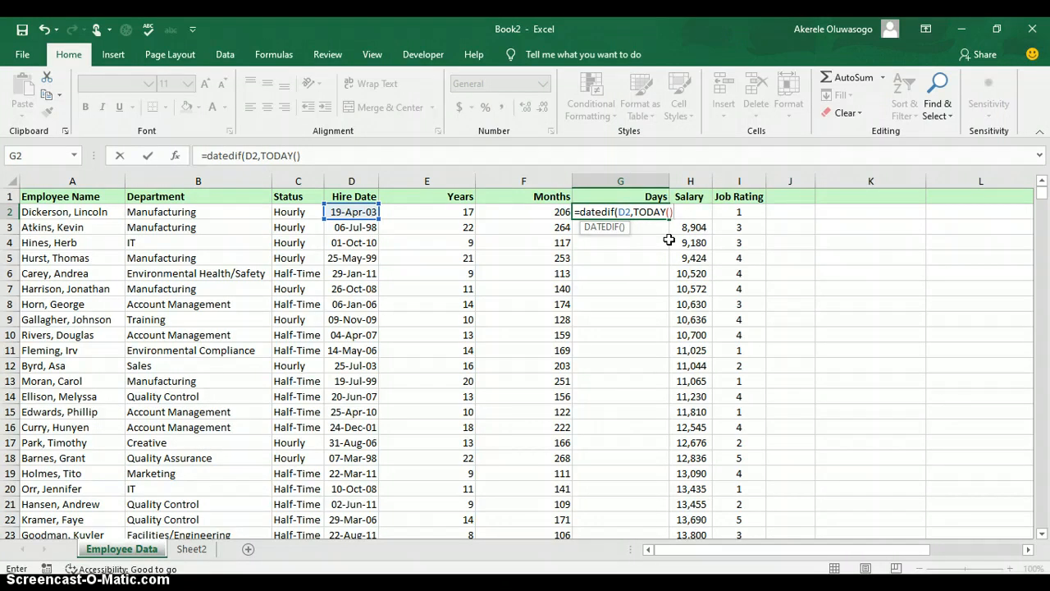
text(,)
text("D")
text())
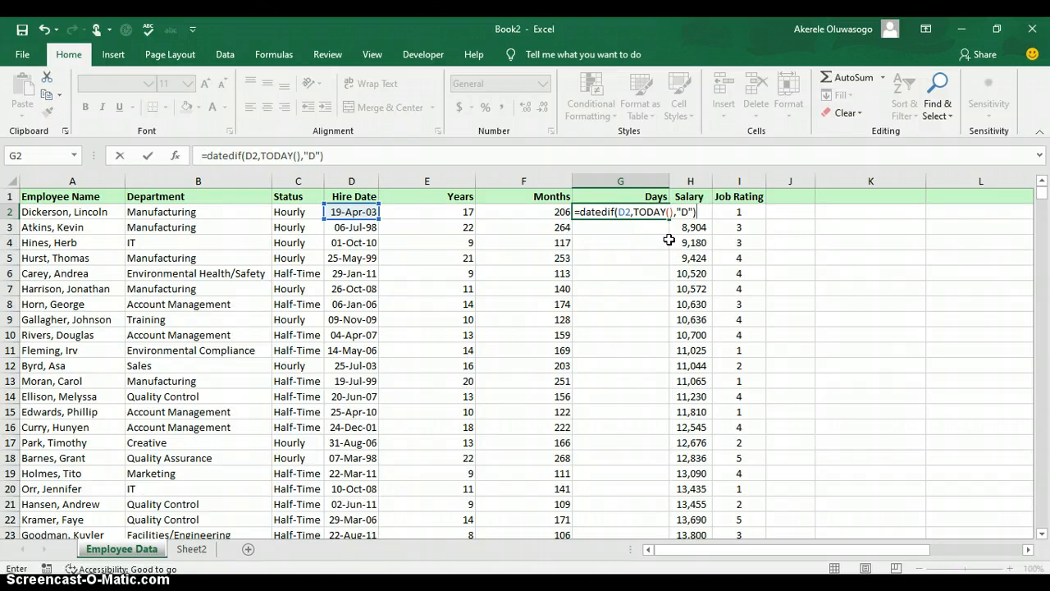
key(Return)
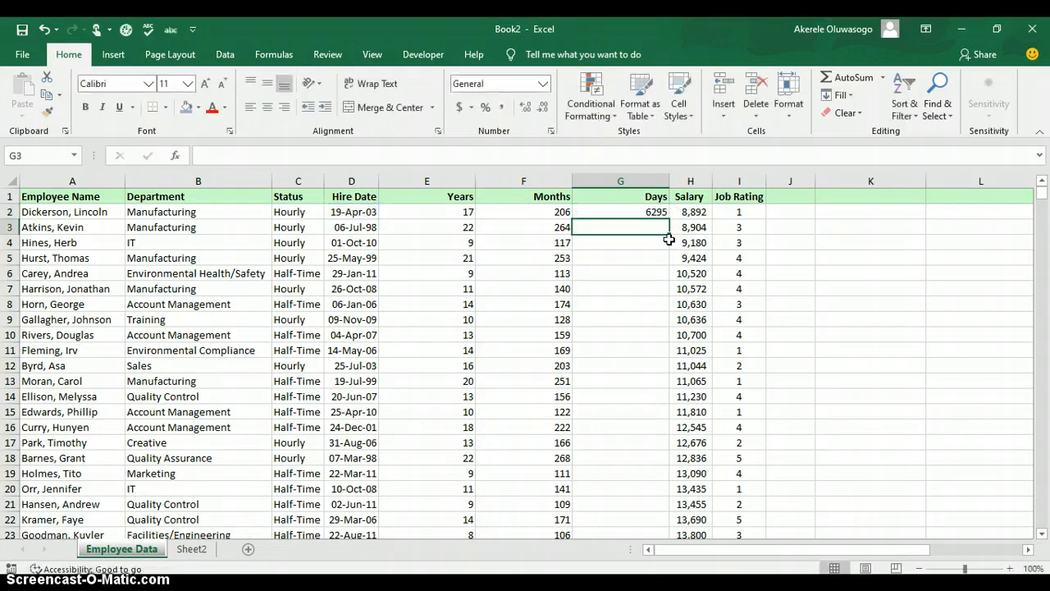
click(653, 214)
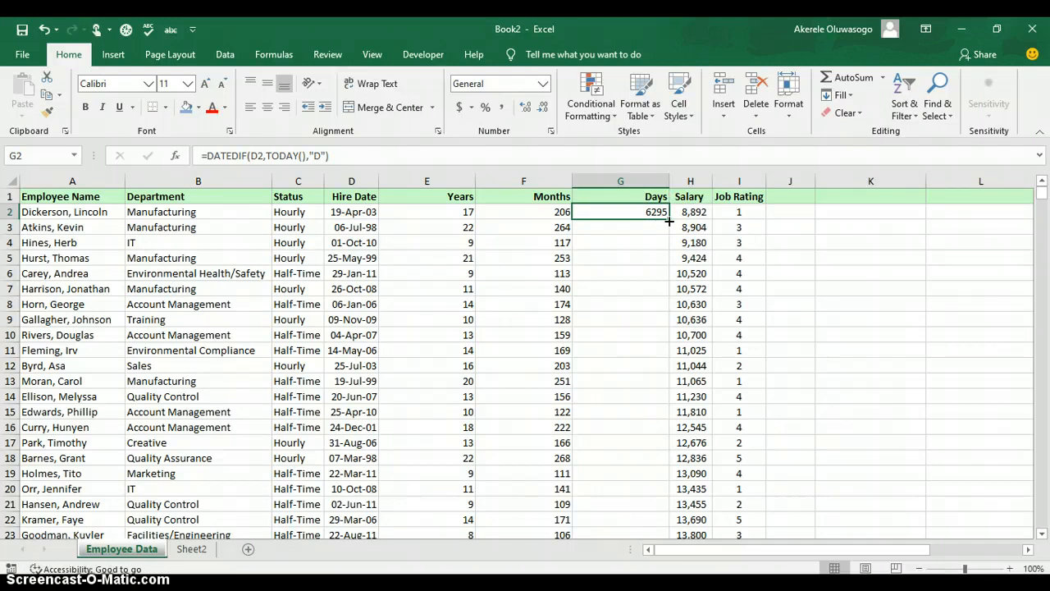
double_click(669, 221)
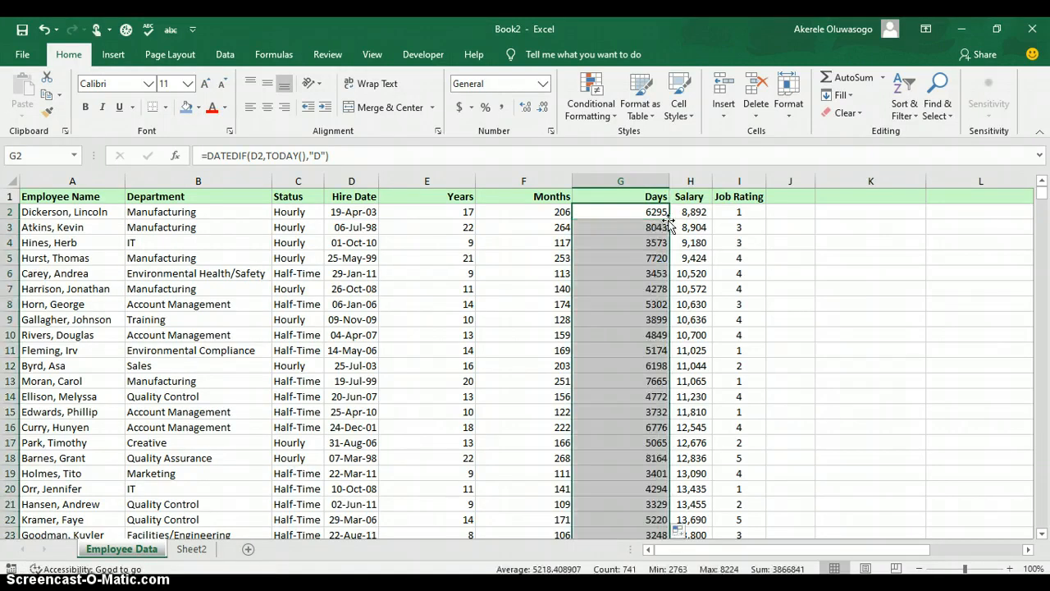